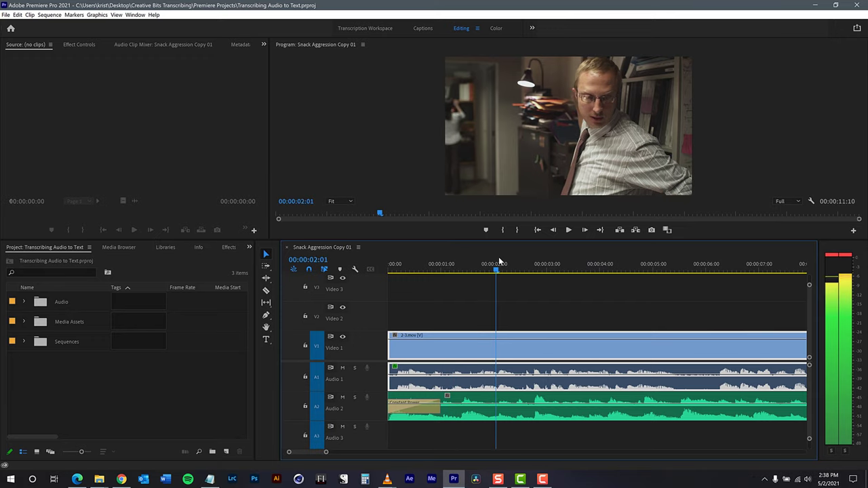
# - Scrub the playhead through the sequence, leaving it at 00:00:01:09
pyautogui.moveTo(460, 272); pyautogui.dragTo(484, 268)
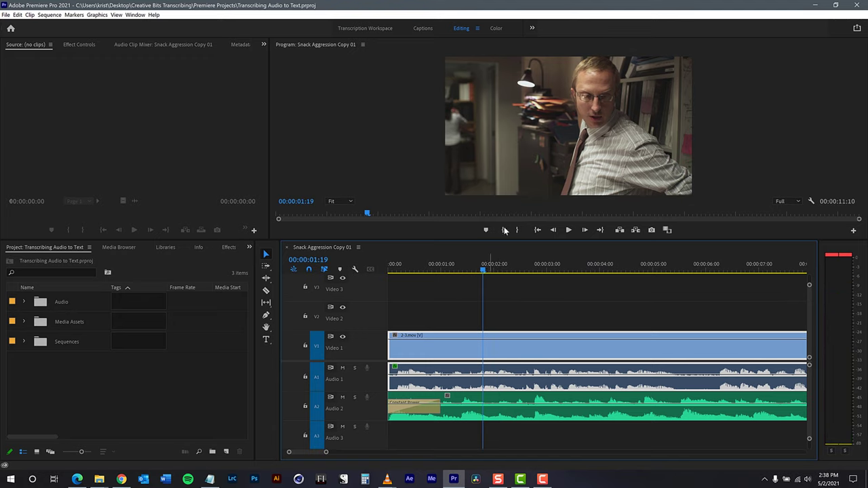
pyautogui.click(493, 263)
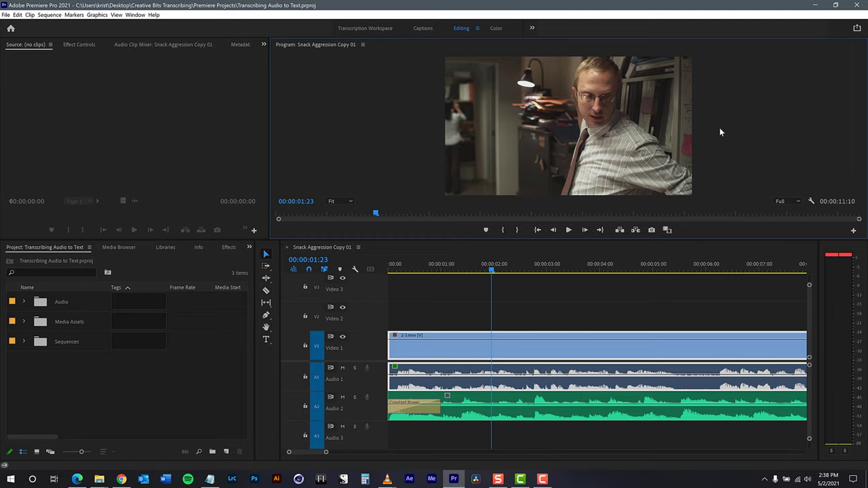
pyautogui.click(181, 391)
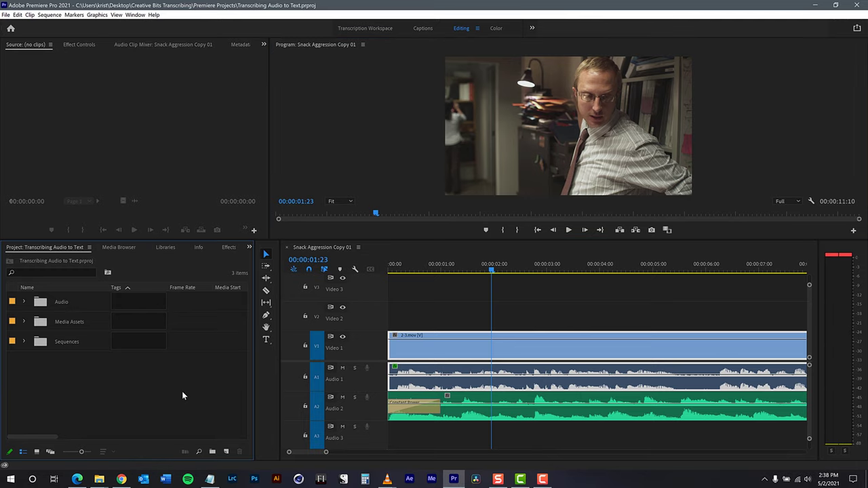
pyautogui.click(461, 268)
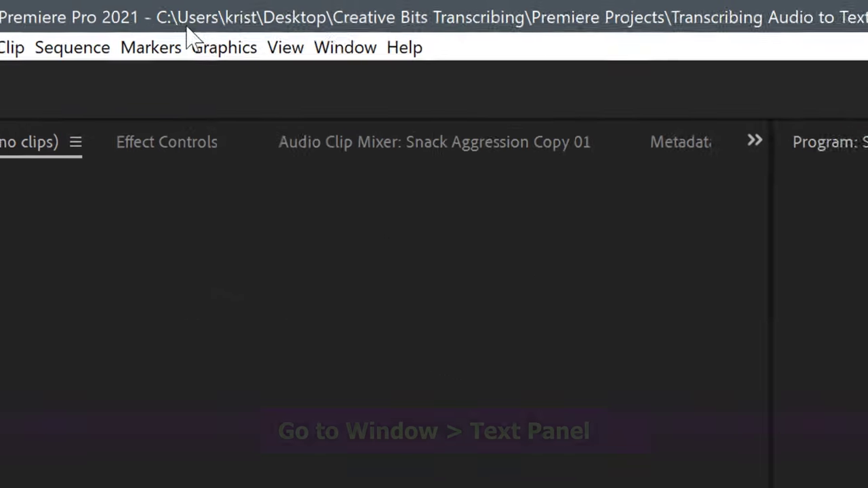
# - Open the Text panel from the Window menu and switch to the Captions, then Transcription workspaces
pyautogui.click(136, 15)
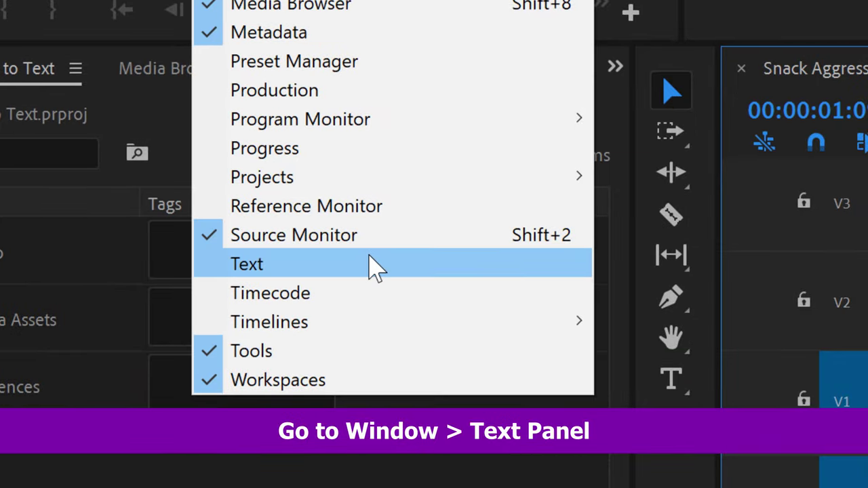
pyautogui.click(376, 267)
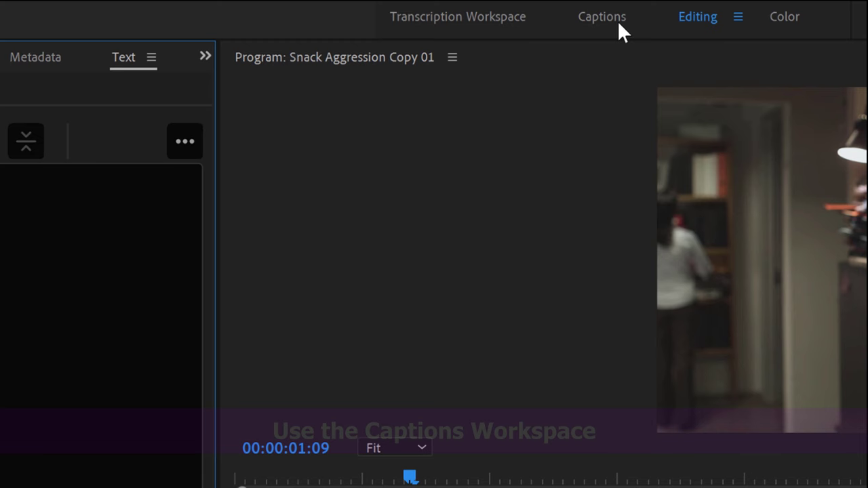
pyautogui.click(617, 20)
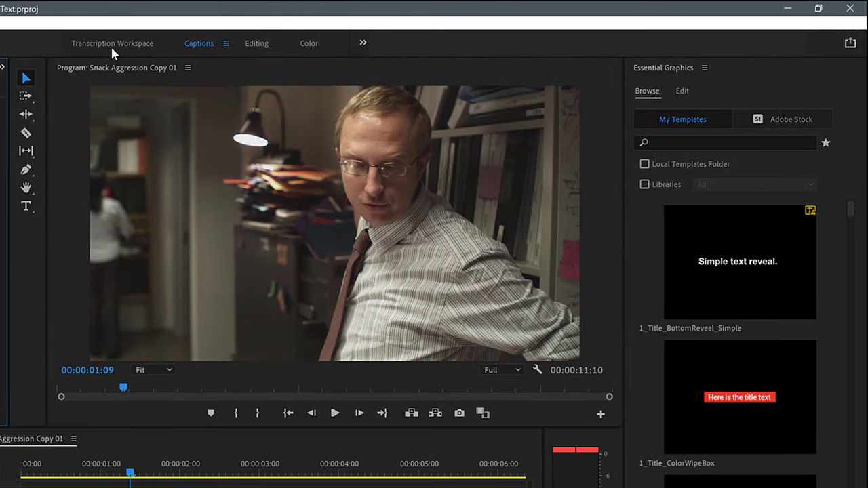
pyautogui.click(395, 26)
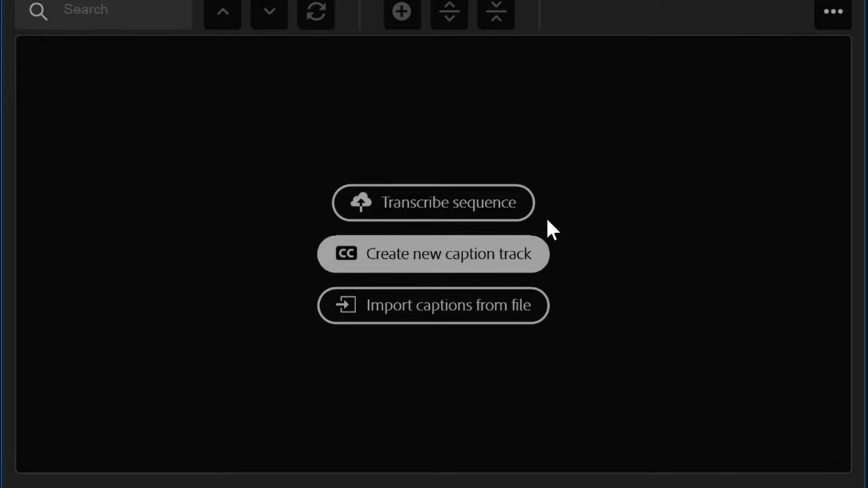
# - Start a sequence transcript analysing only audio on the Audio 1 track, in English
pyautogui.click(477, 213)
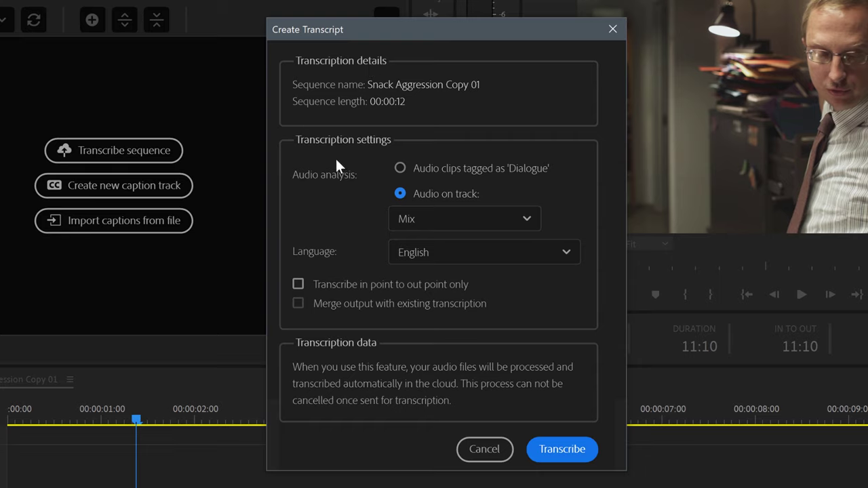
pyautogui.click(400, 168)
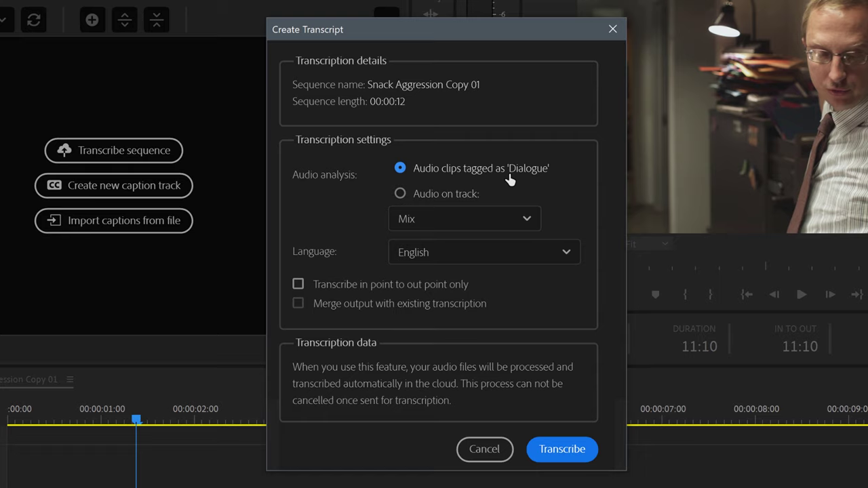
pyautogui.click(401, 194)
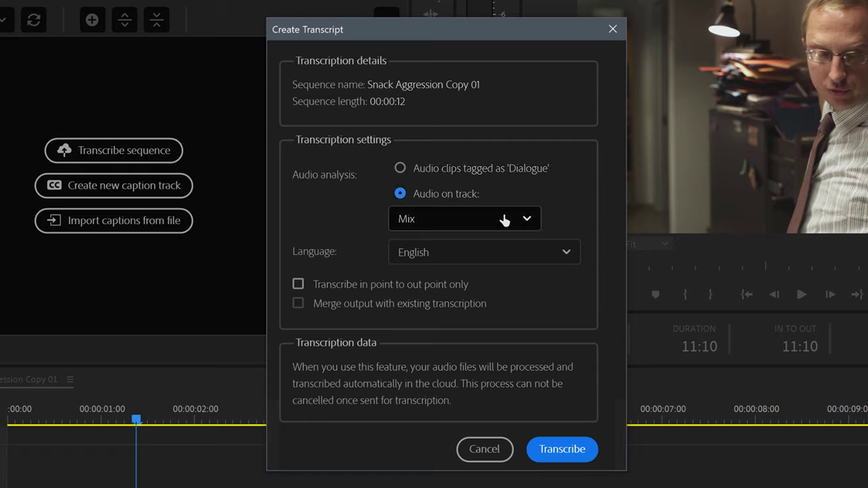
pyautogui.click(527, 219)
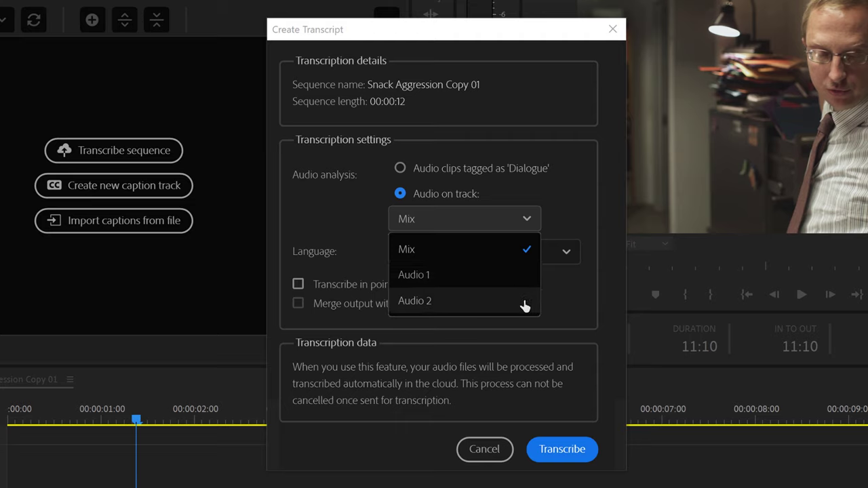
pyautogui.click(471, 248)
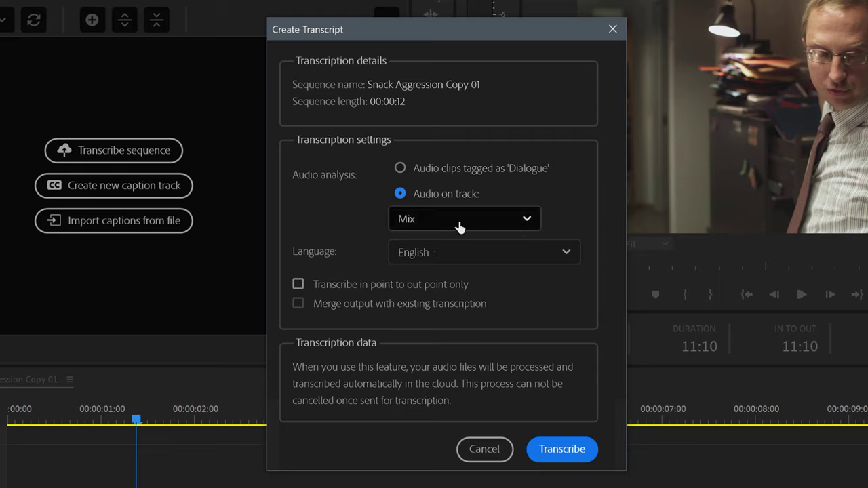
pyautogui.click(518, 219)
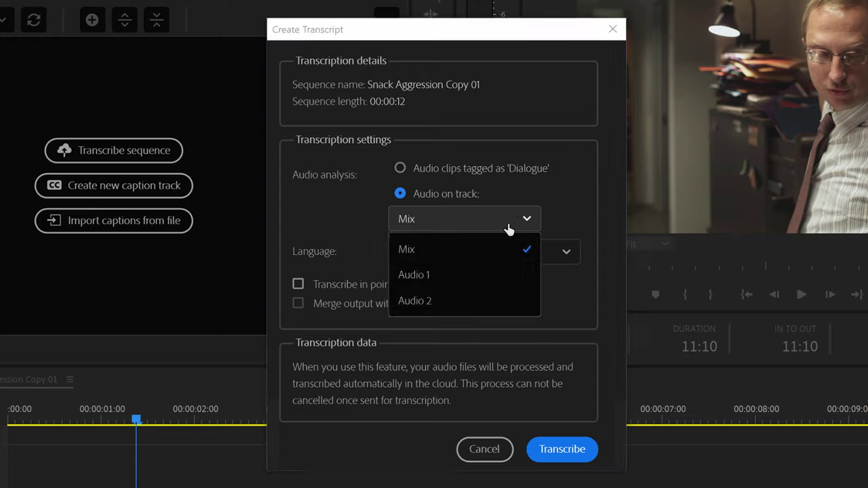
pyautogui.click(424, 278)
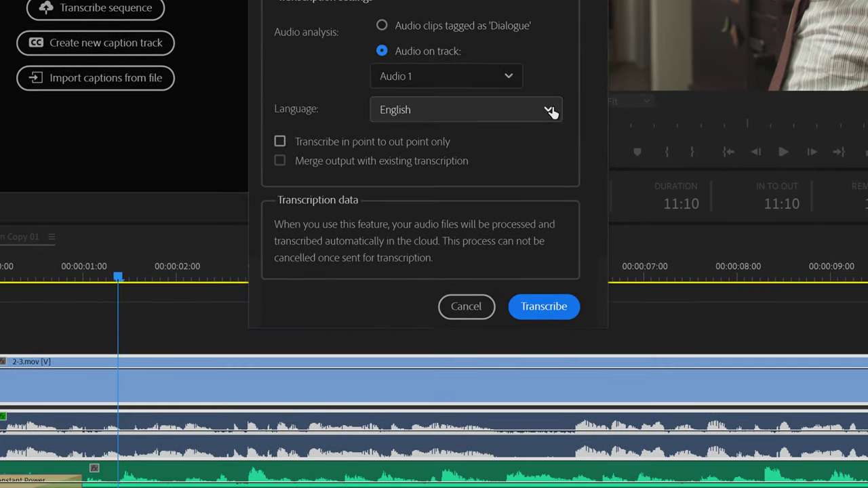
pyautogui.click(566, 234)
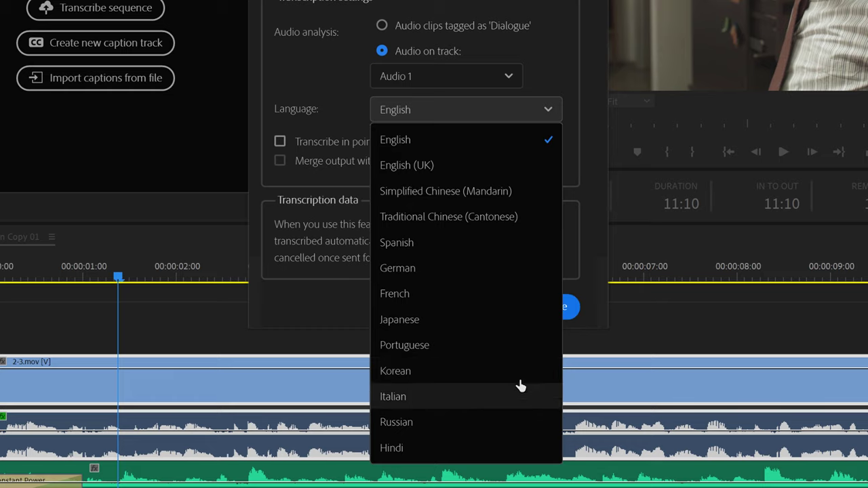
pyautogui.click(496, 151)
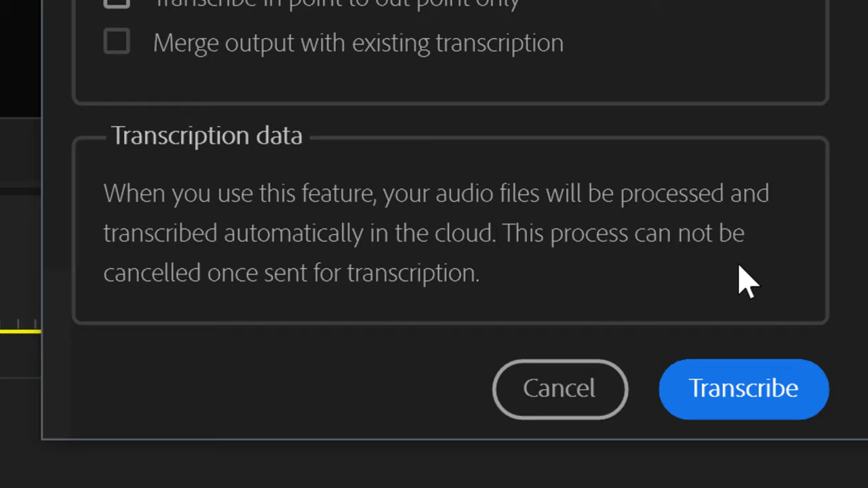
# - Transcribe the sequence into two Speaker 1 passages, jump to the word 'basically', and start creating captions
pyautogui.click(746, 401)
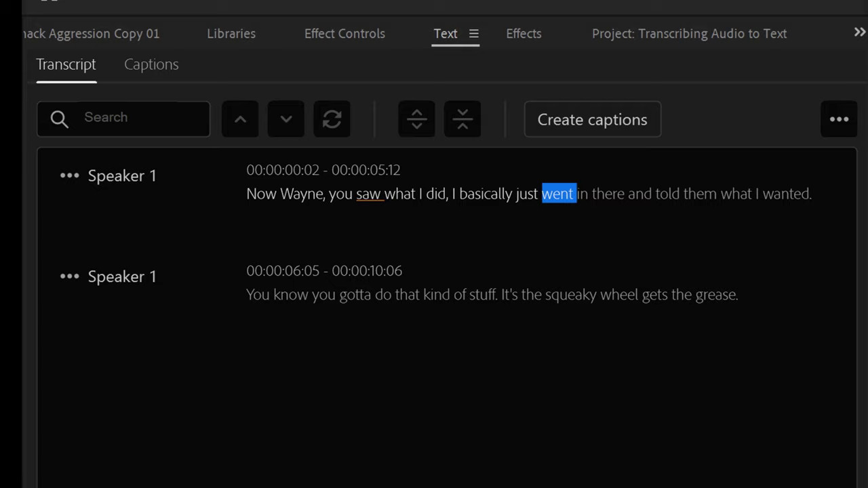
pyautogui.click(486, 194)
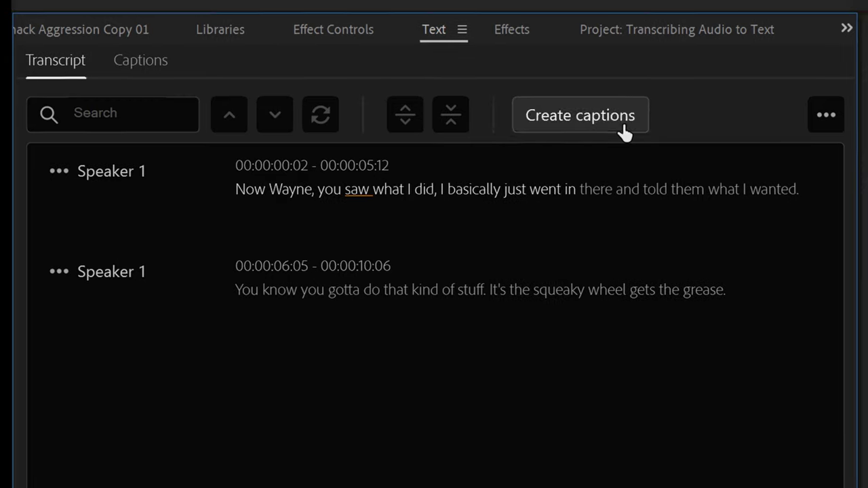
pyautogui.click(636, 133)
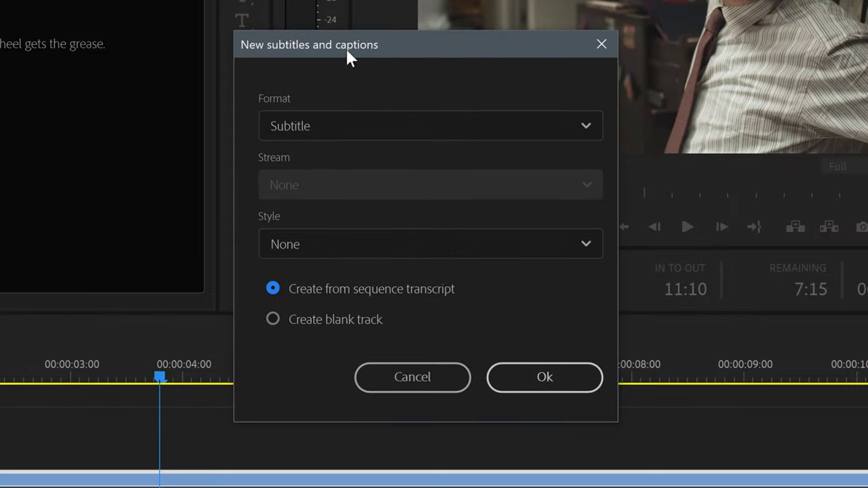
# - In New subtitles and captions, try the CEA-708 format with Service 1 as the stream
pyautogui.moveTo(357, 53); pyautogui.dragTo(373, 78)
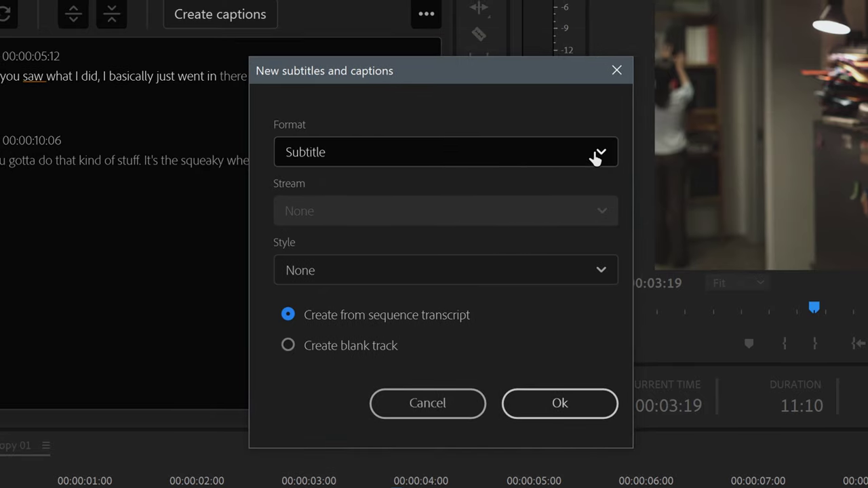
pyautogui.click(600, 156)
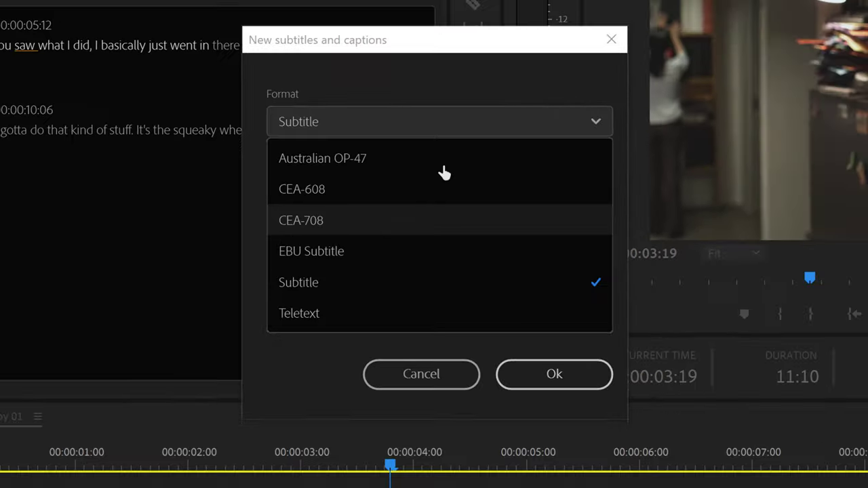
pyautogui.click(488, 0)
pyautogui.click(337, 129)
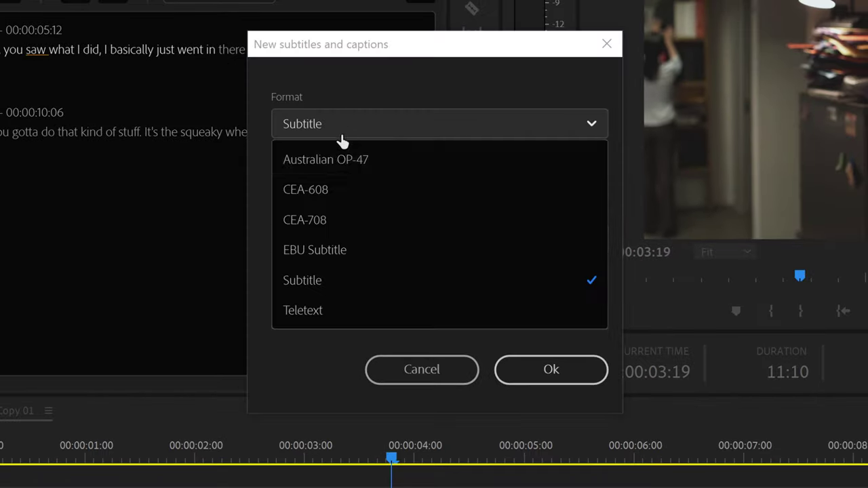
pyautogui.click(337, 221)
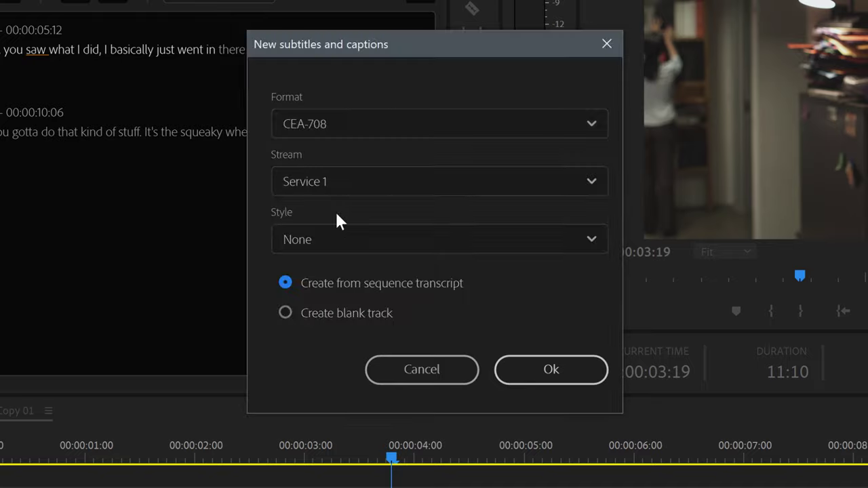
pyautogui.click(526, 191)
pyautogui.click(467, 178)
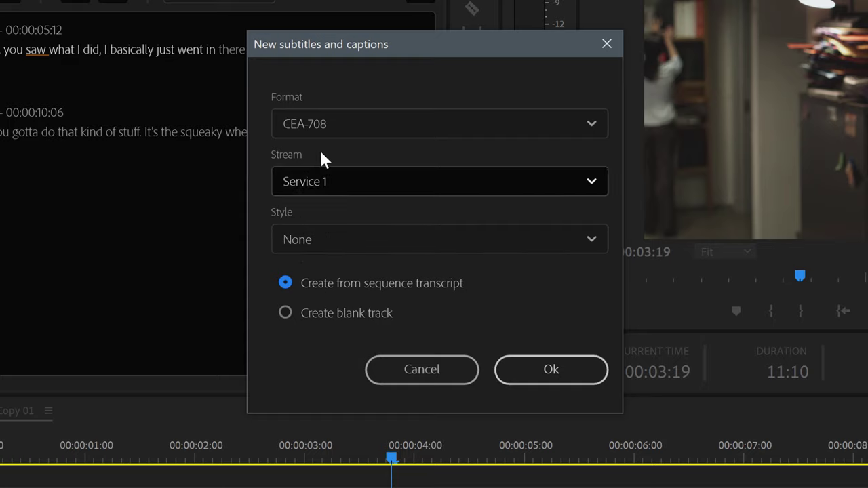
pyautogui.click(345, 129)
pyautogui.click(348, 117)
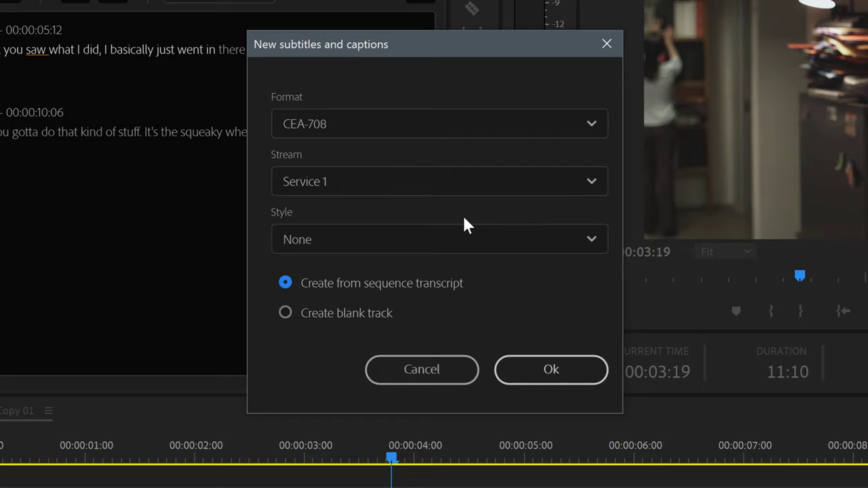
# - Set the format back to Subtitle and create the caption track from the sequence transcript
pyautogui.click(436, 134)
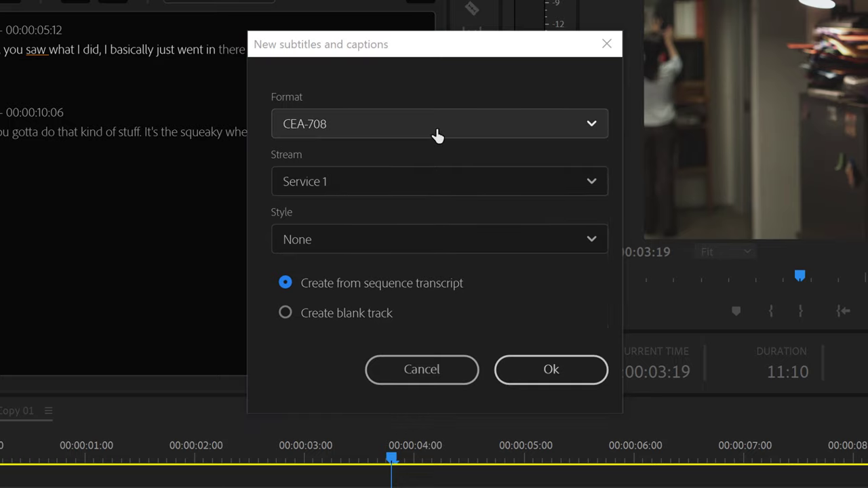
pyautogui.click(383, 296)
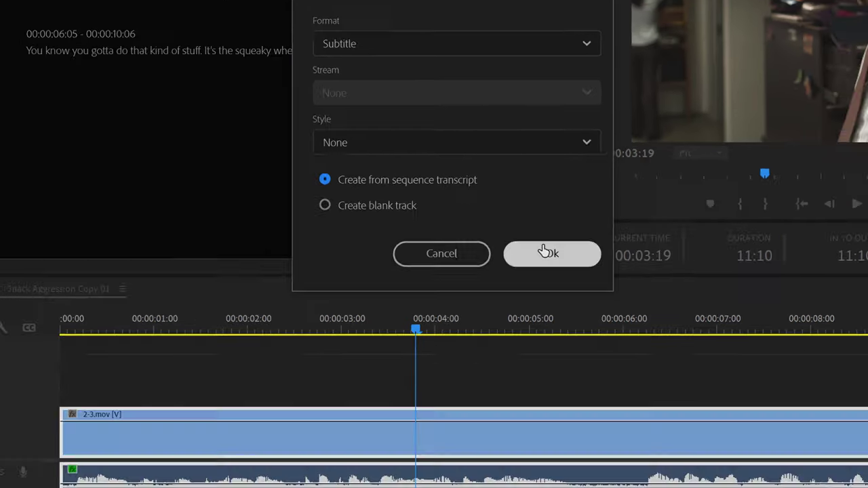
pyautogui.click(551, 369)
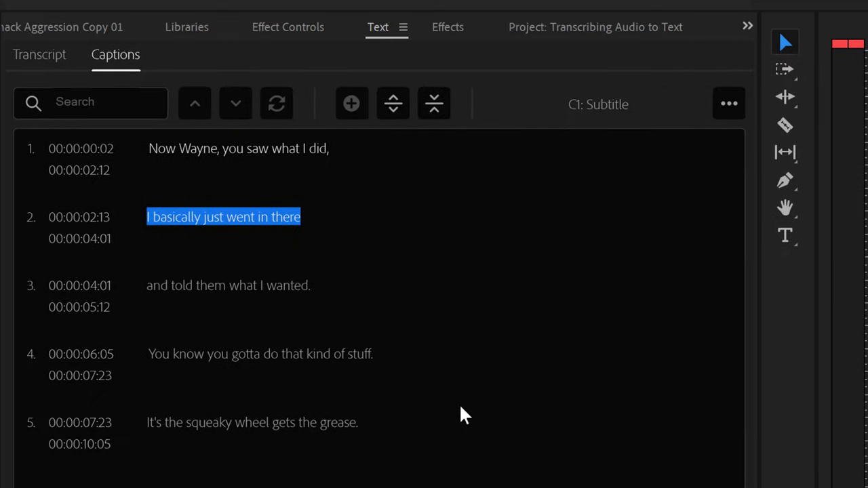
# - Rename Speaker 1 to the new speaker name, then select 'when' in the opening paragraph to correct it
pyautogui.click(223, 163)
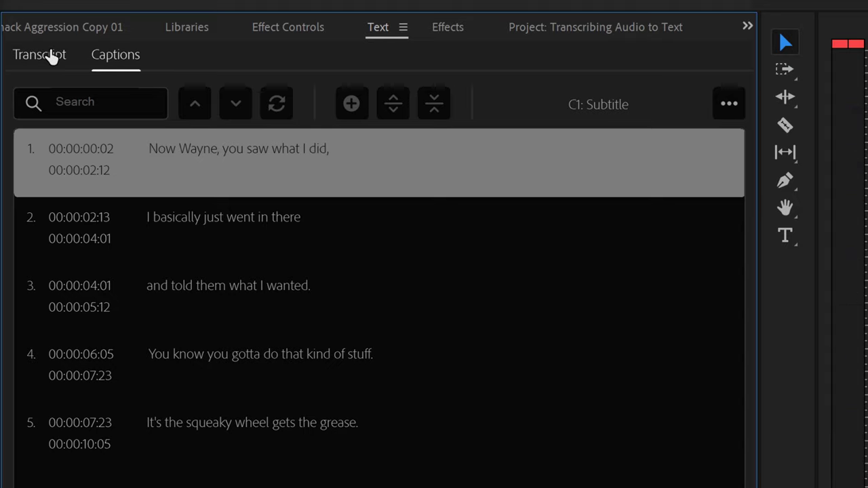
pyautogui.click(52, 57)
pyautogui.click(38, 155)
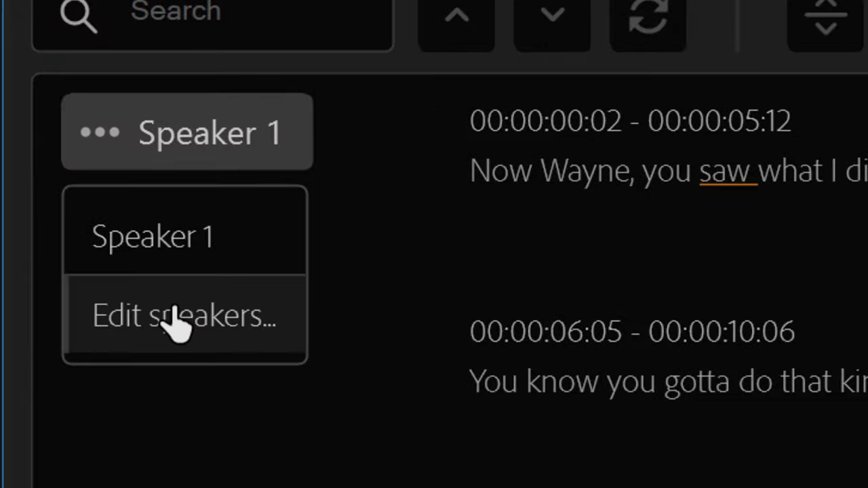
pyautogui.click(177, 317)
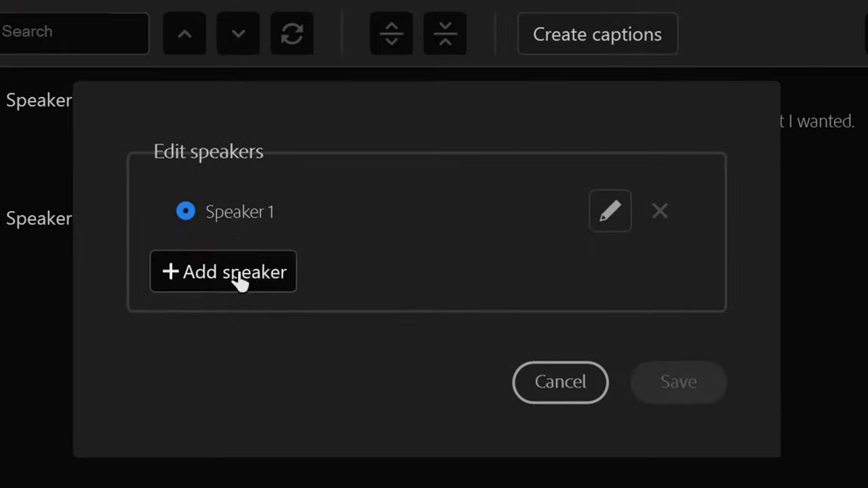
pyautogui.click(611, 211)
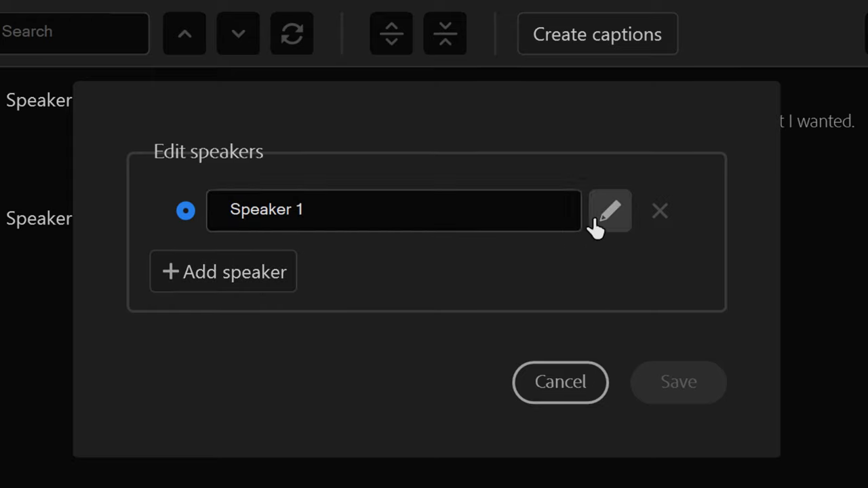
pyautogui.click(489, 215)
pyautogui.hotkey('ctrl', 'a')
pyautogui.write('Bob')
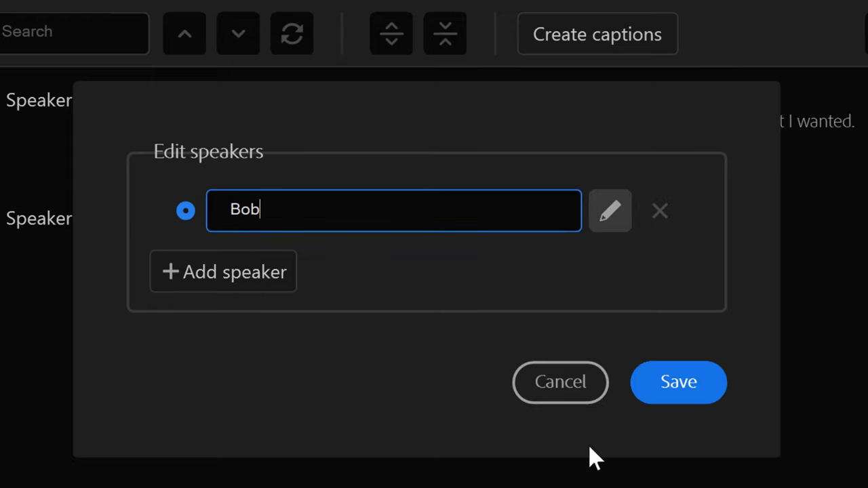
pyautogui.click(713, 380)
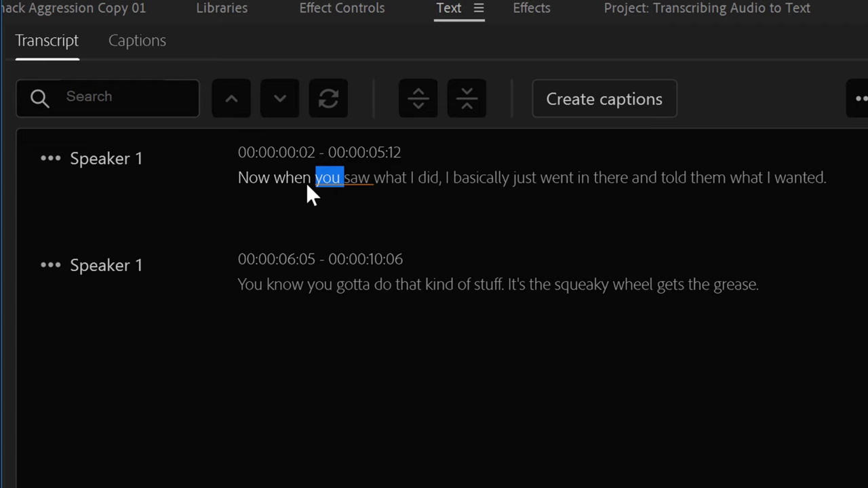
pyautogui.doubleClick(306, 183)
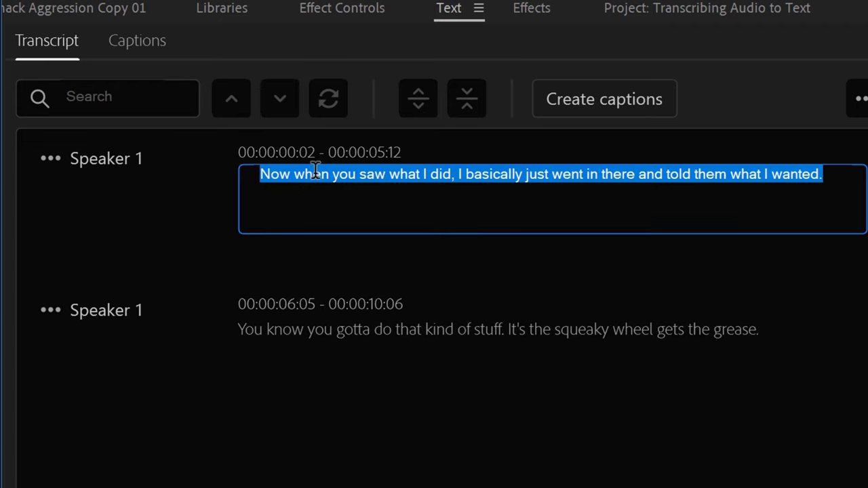
pyautogui.doubleClick(298, 175)
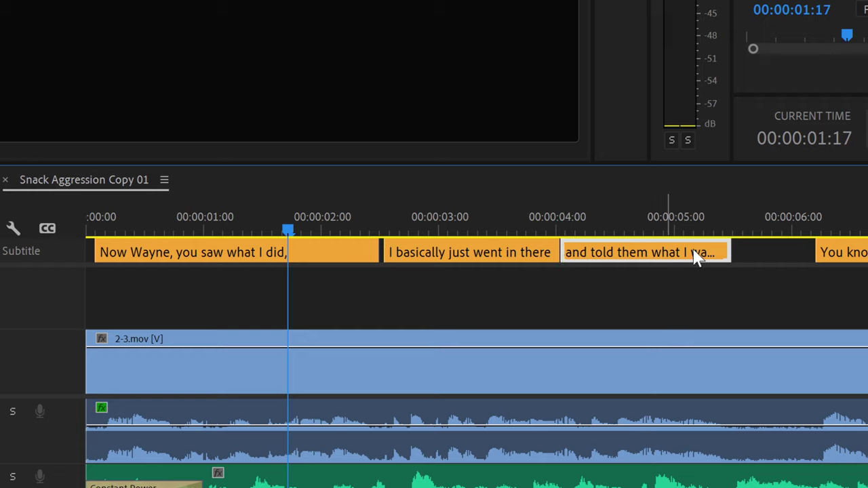
# - Demonstrate trimming and shifting a caption, then export the caption list to an SRT file
pyautogui.moveTo(726, 243)
pyautogui.mouseDown()
pyautogui.moveTo(704, 244)
pyautogui.moveTo(729, 243)
pyautogui.mouseUp()
pyautogui.moveTo(657, 249)
pyautogui.mouseDown()
pyautogui.moveTo(694, 251)
pyautogui.moveTo(654, 251)
pyautogui.mouseUp()
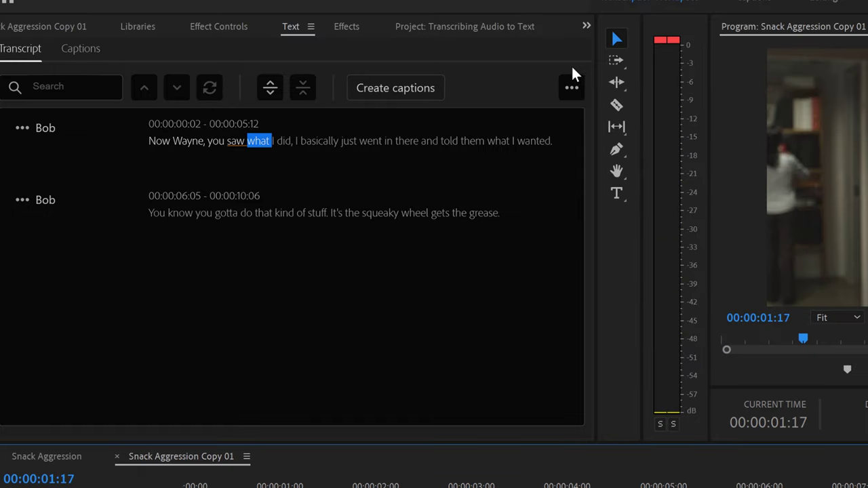
pyautogui.click(68, 51)
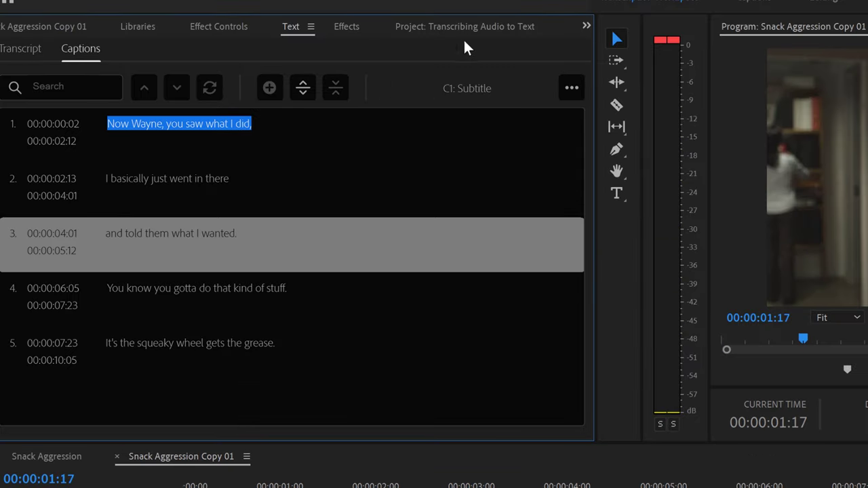
pyautogui.click(574, 92)
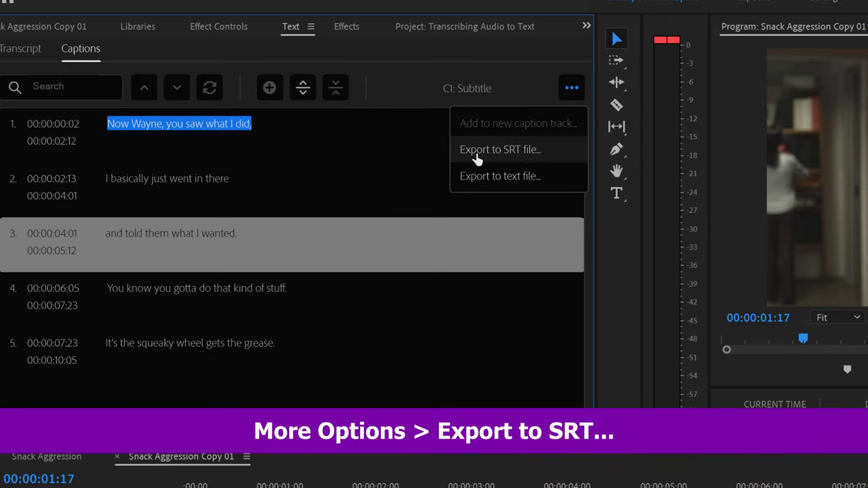
pyautogui.click(516, 155)
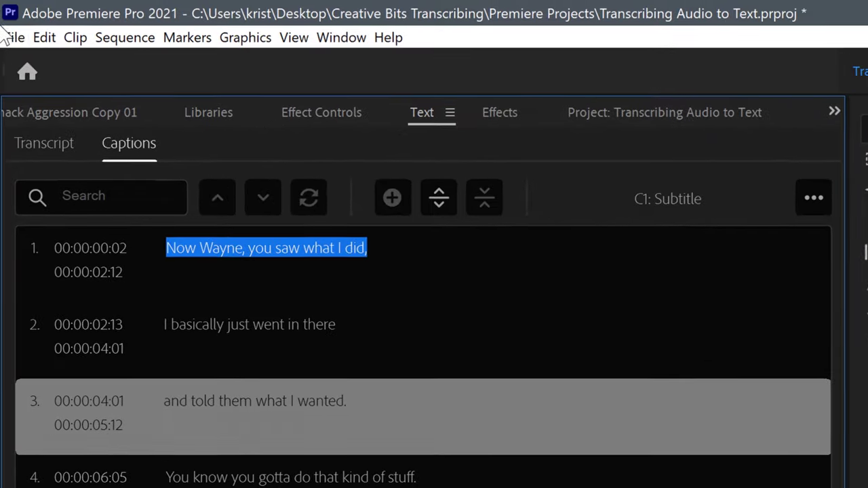
# - In the media export settings, set the caption Export Options to Create Sidecar File
pyautogui.click(14, 37)
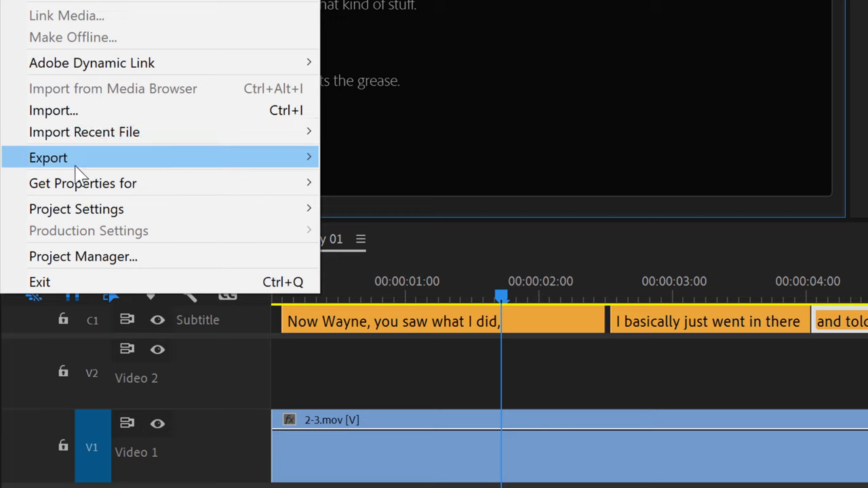
pyautogui.moveTo(80, 169)
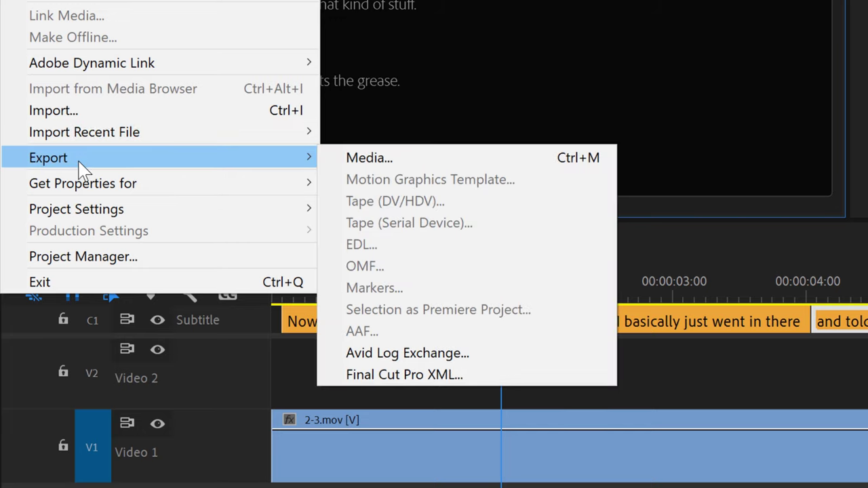
pyautogui.click(418, 164)
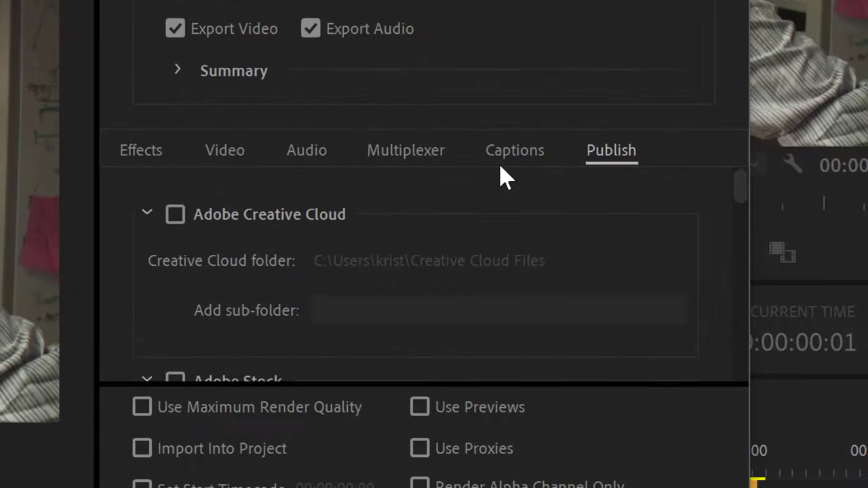
pyautogui.click(717, 232)
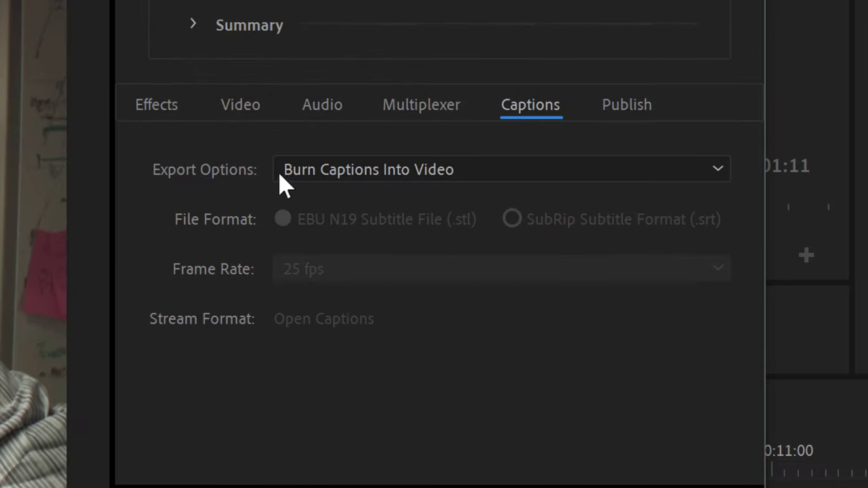
pyautogui.click(505, 177)
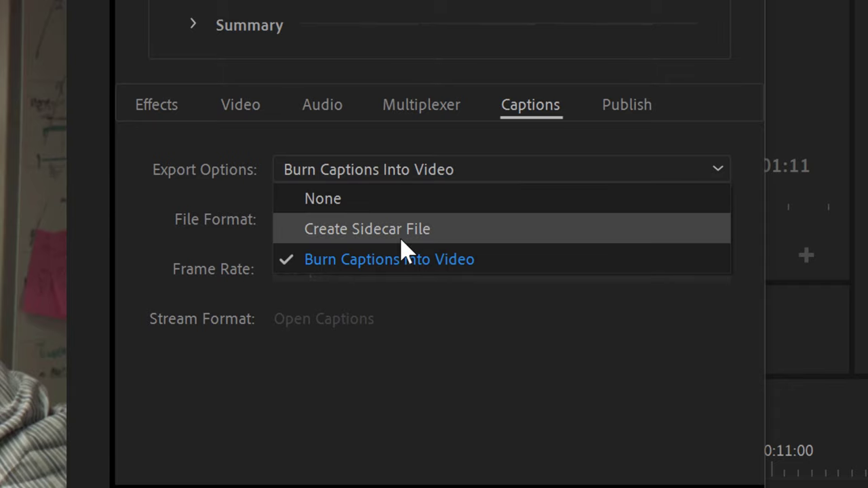
pyautogui.click(395, 260)
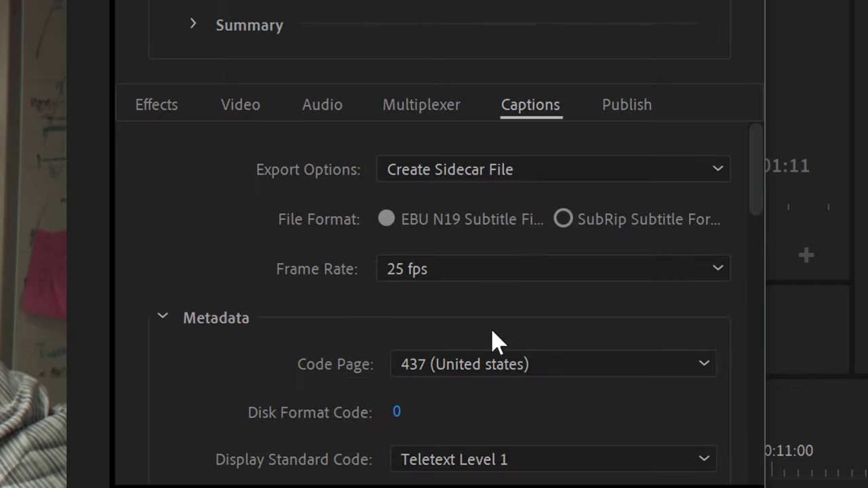